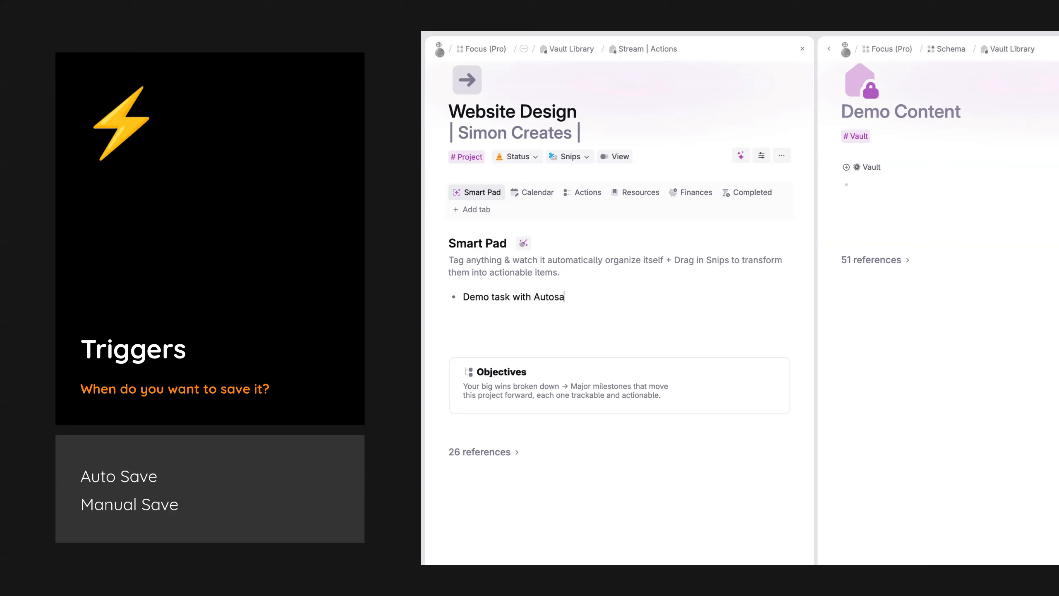
# Step: Complete the Smart Pad entry as "Demo task with Autosave to Vault" and apply the Task supertag
pyautogui.write('lt #task')
pyautogui.press('Return')
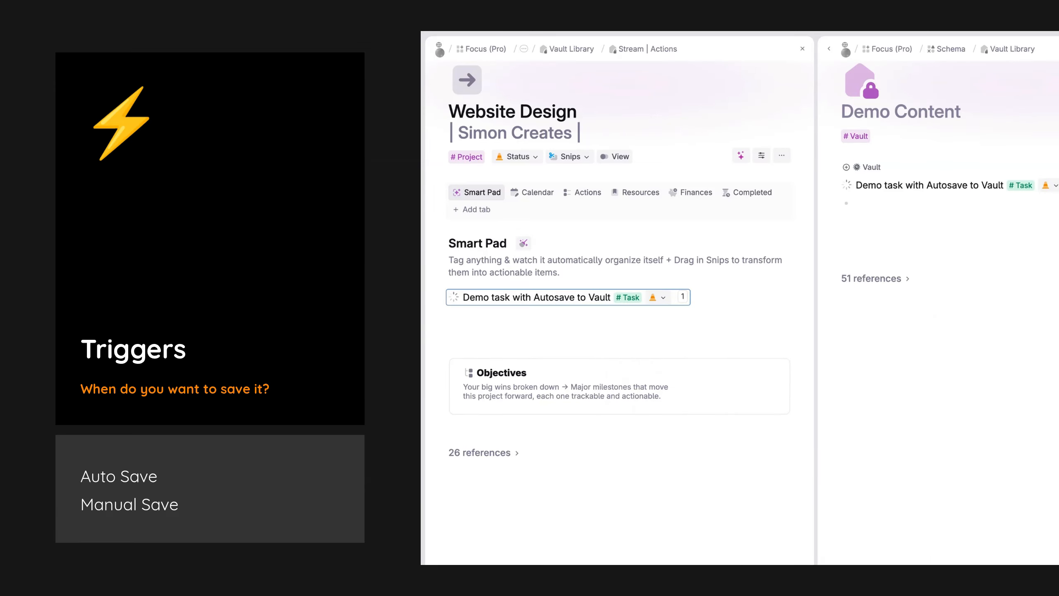
pyautogui.press('Return')
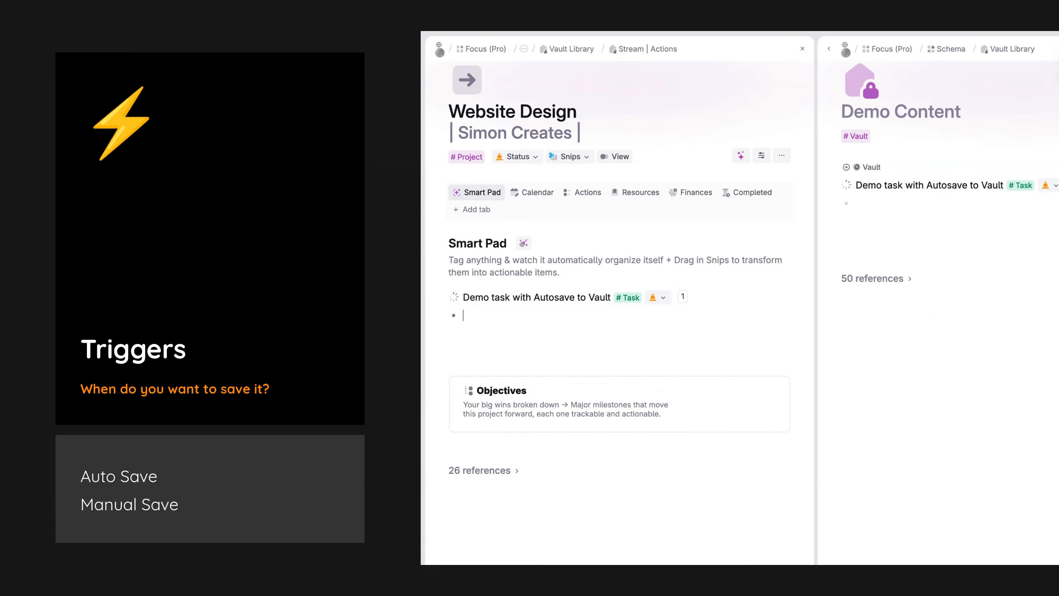
# Step: Add a "Payment with Manual Save" entry with the Payment supertag and move it to its vault
pyautogui.write('Payment with')
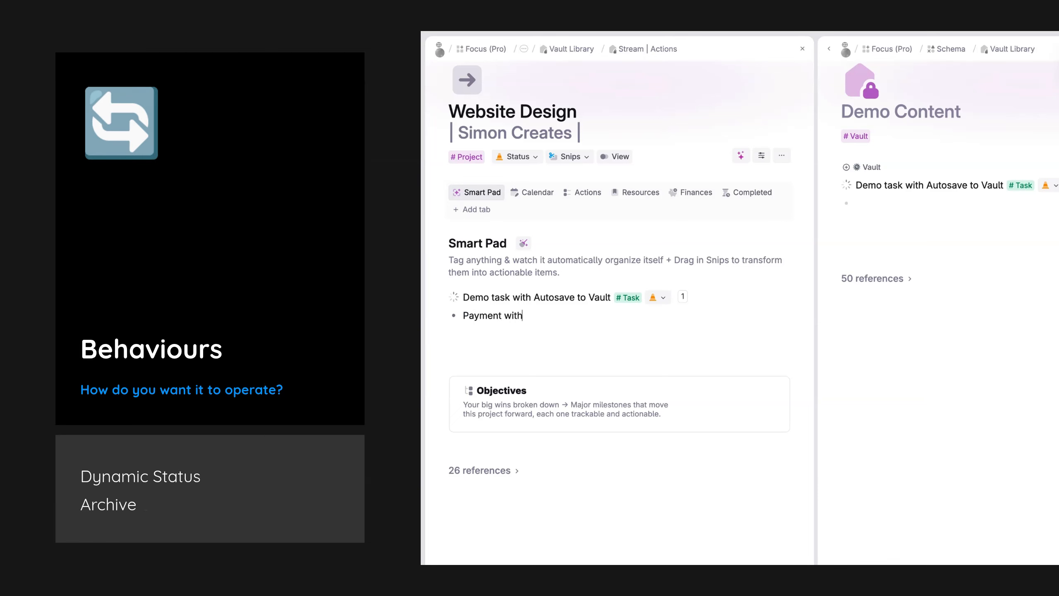
pyautogui.write(' Manual Save #')
pyautogui.write('paym')
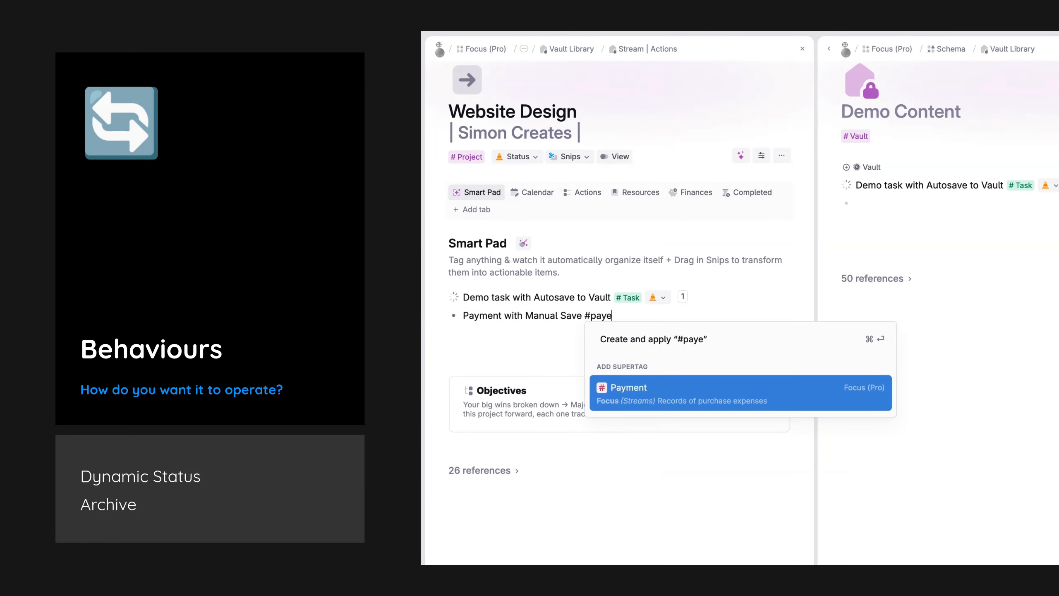
pyautogui.press('Return')
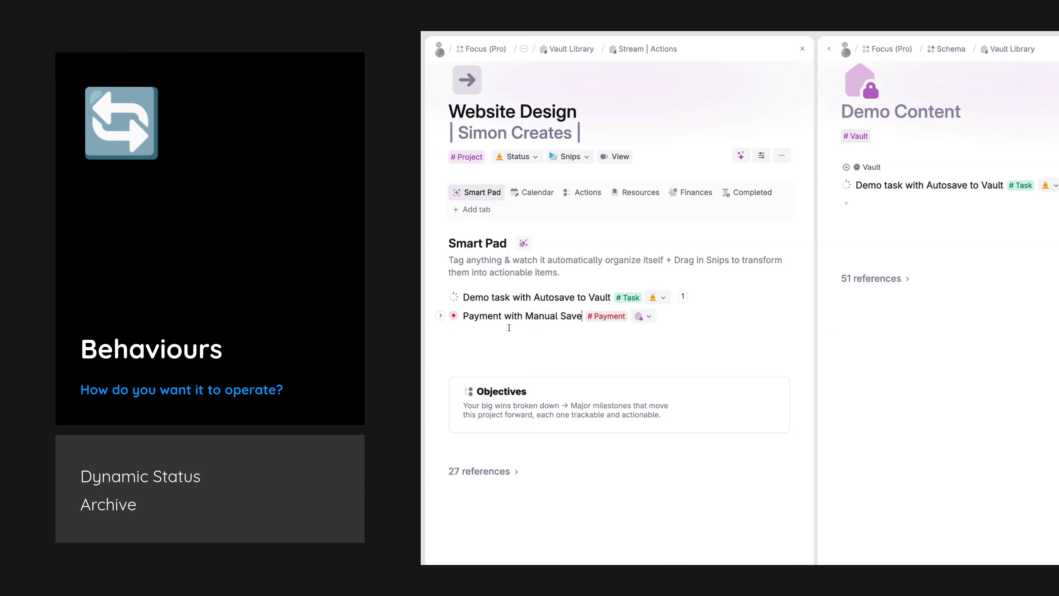
pyautogui.click(652, 320)
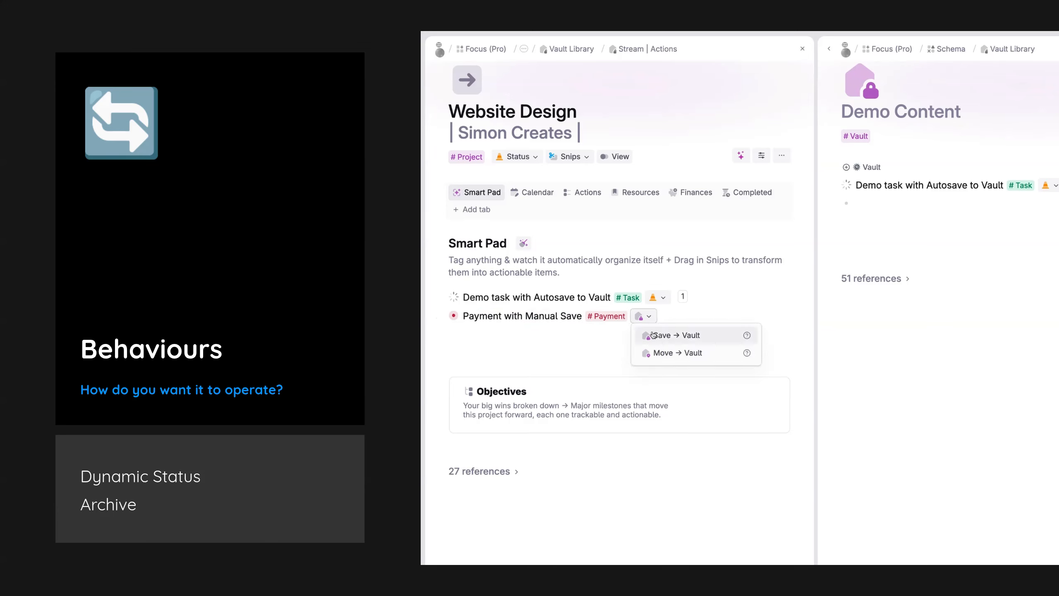
pyautogui.click(652, 350)
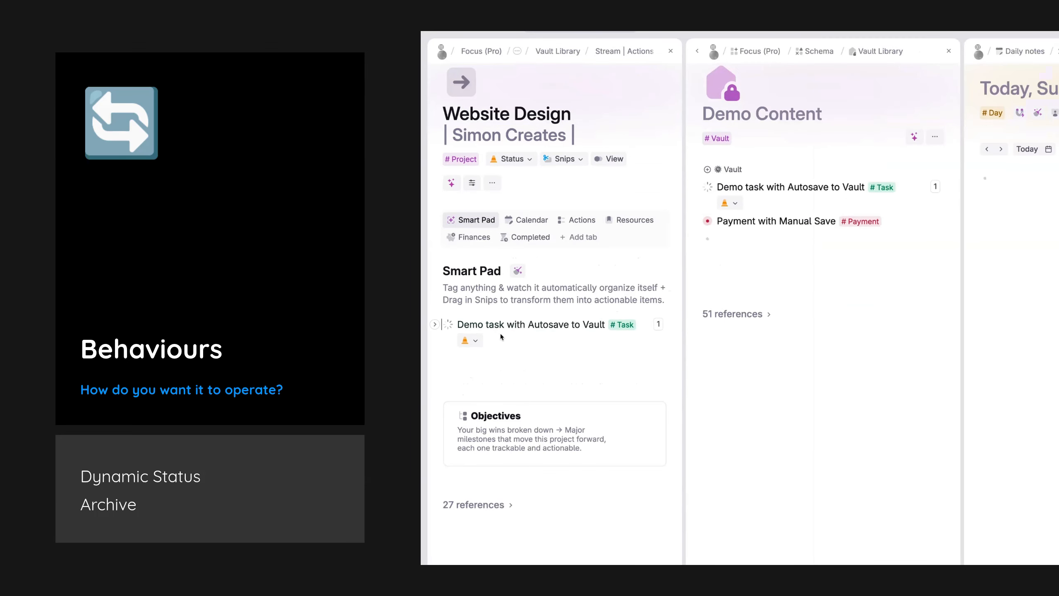
# Step: Add a "Demo Task Dynamic" entry with the Task supertag below the existing task in the Smart Pad
pyautogui.click(500, 335)
pyautogui.press('Return')
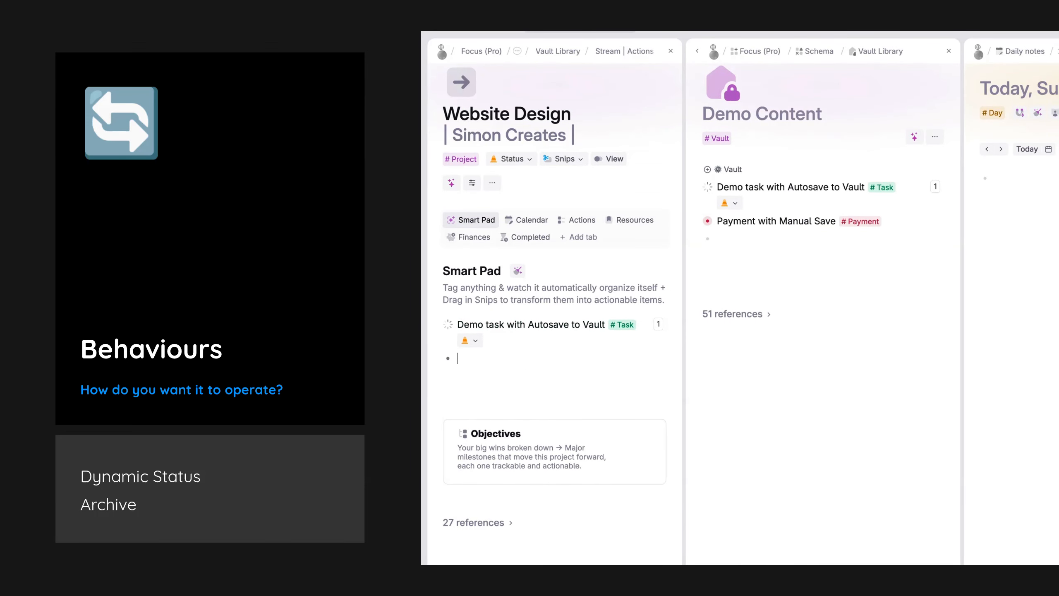
pyautogui.write('Demo Task')
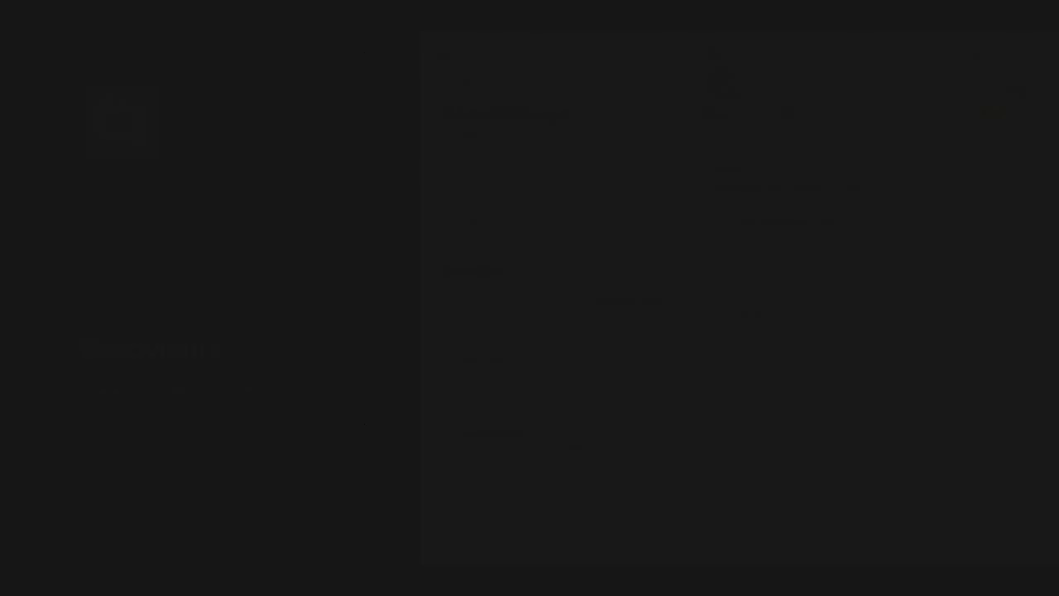
pyautogui.write('Dynamic')
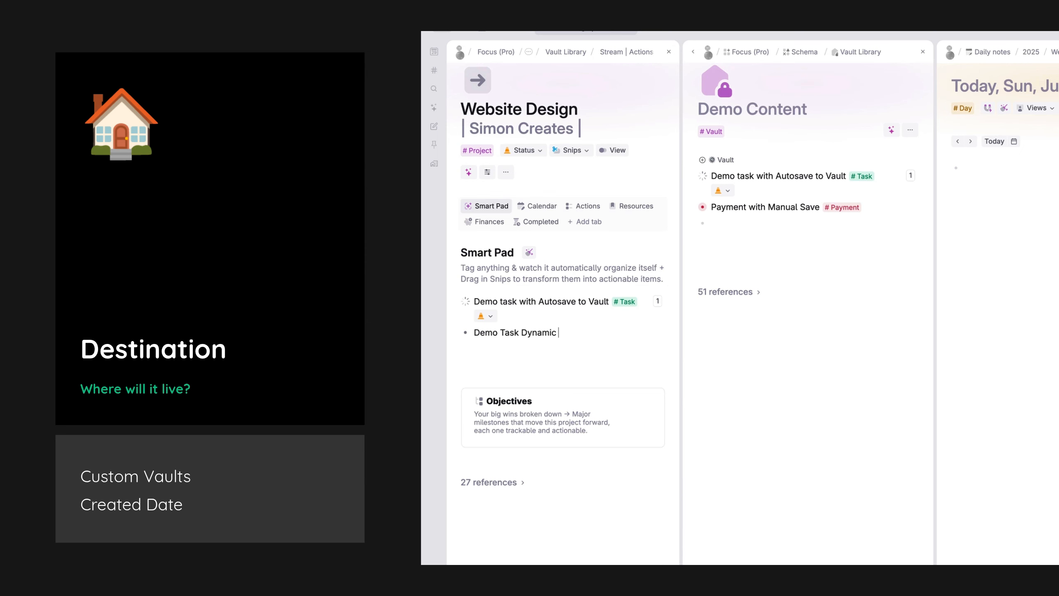
pyautogui.write('#task')
pyautogui.press('Return')
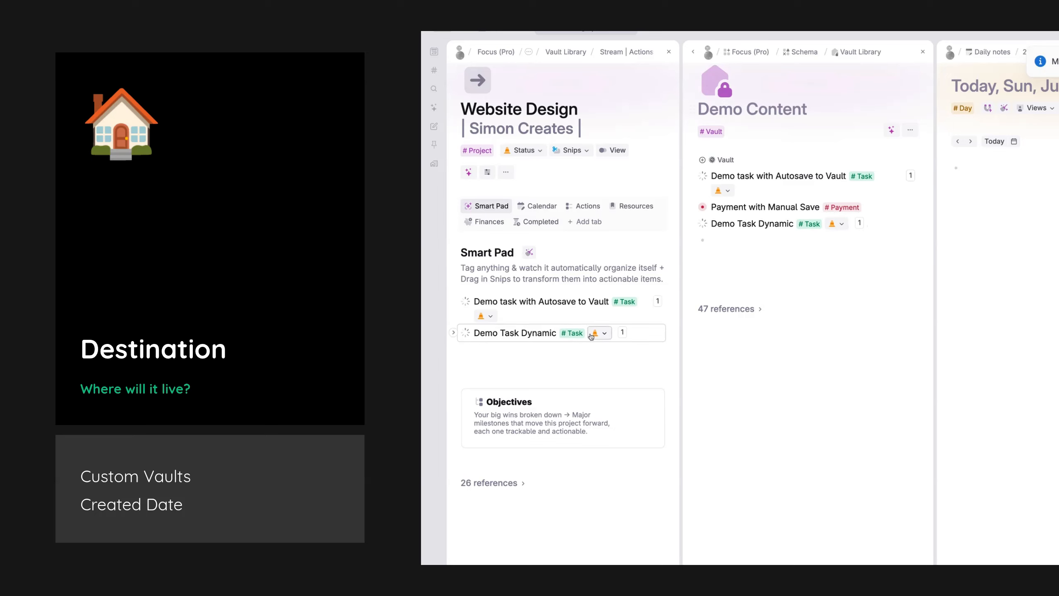
# Step: Set the status of both Smart Pad tasks, Demo Task Dynamic and the Autosave demo task, to Complete
pyautogui.click(591, 336)
pyautogui.click(600, 381)
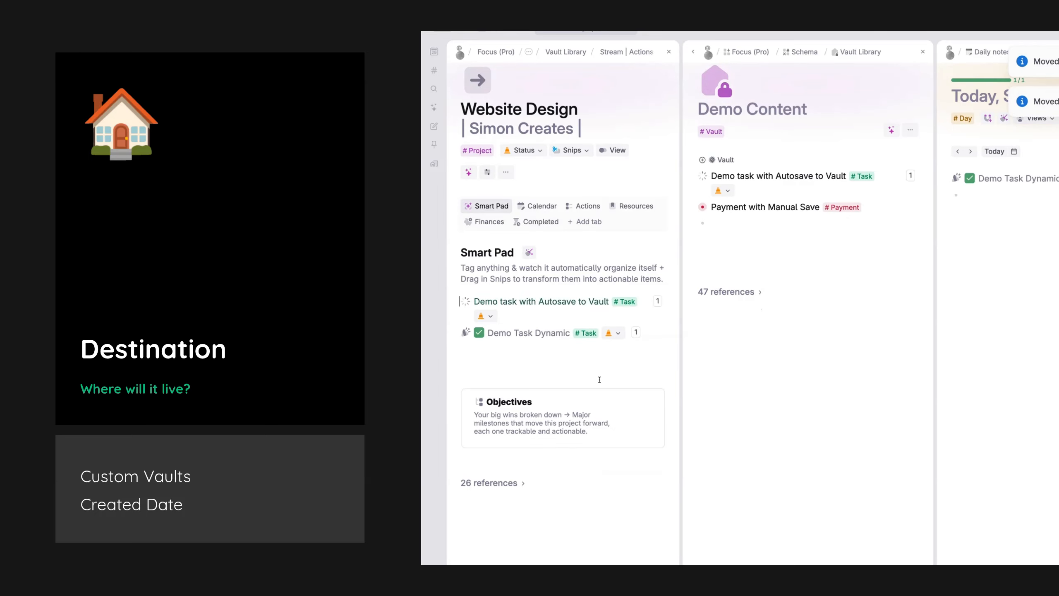
pyautogui.click(485, 316)
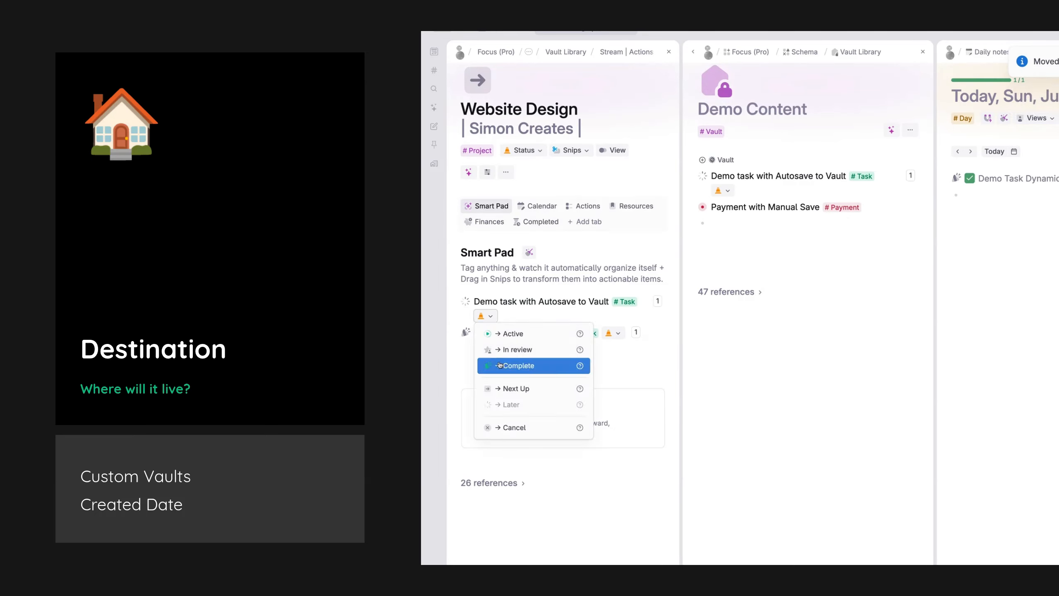
pyautogui.click(499, 365)
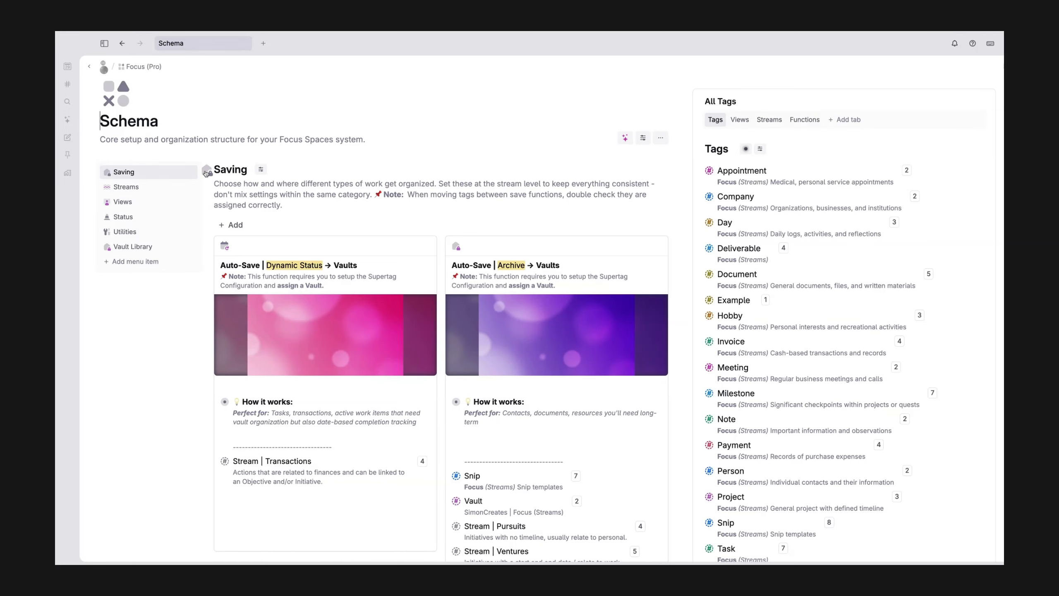
# Step: Open the Saving page from the Schema and list the streams that have no save functions
pyautogui.click(207, 172)
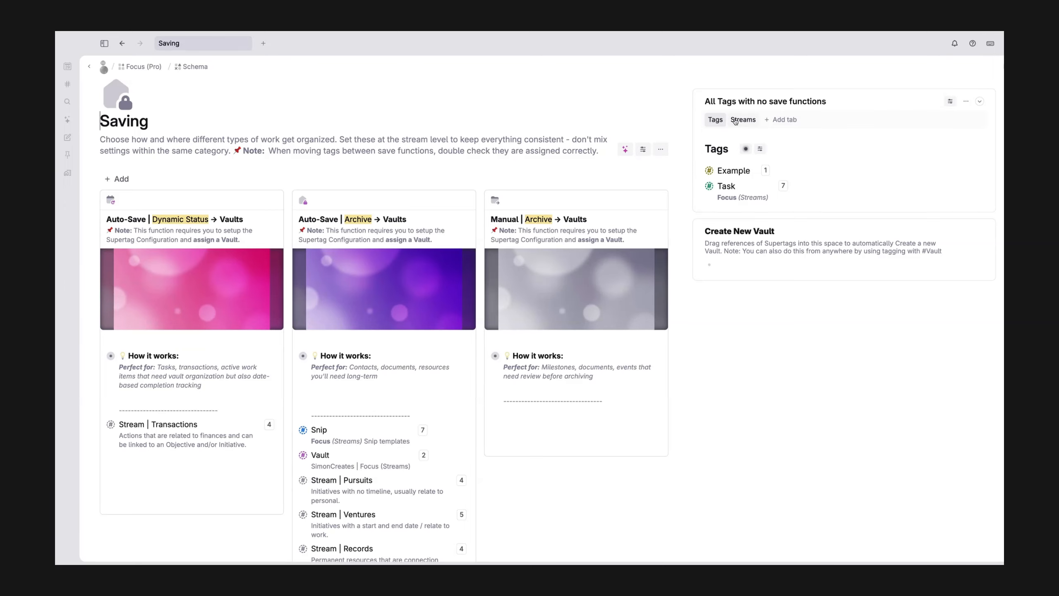
pyautogui.scroll(-3, 444, 413)
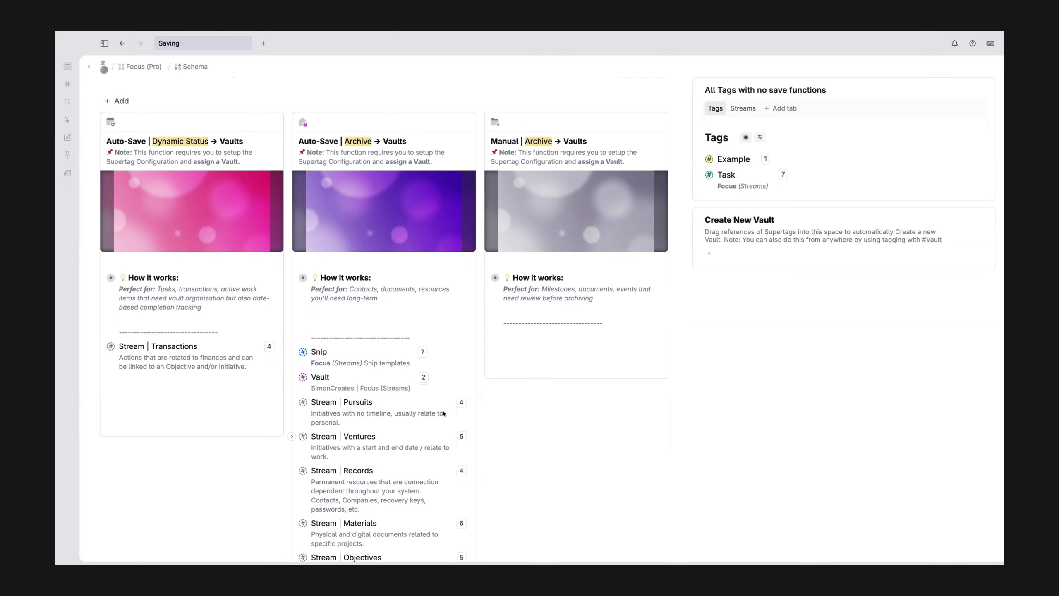
pyautogui.click(743, 108)
pyautogui.scroll(1, 318, 277)
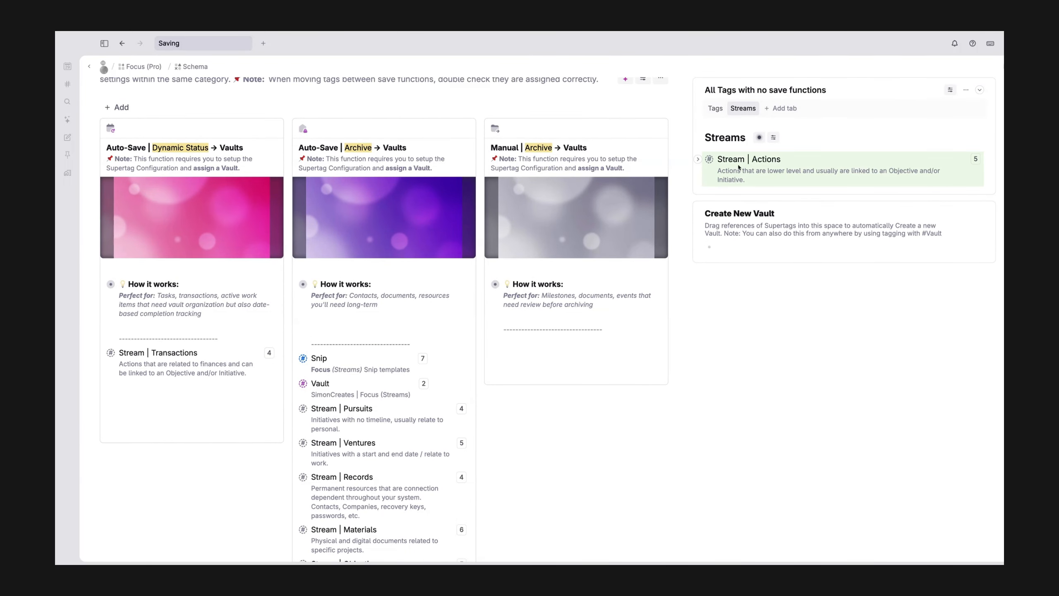
# Step: Create a new vault from the Stream | Actions supertag by adding its reference to Create New Vault
pyautogui.moveTo(741, 166)
pyautogui.mouseDown()
pyautogui.moveTo(663, 250)
pyautogui.moveTo(275, 302)
pyautogui.moveTo(184, 402)
pyautogui.moveTo(183, 383)
pyautogui.moveTo(335, 394)
pyautogui.moveTo(521, 304)
pyautogui.moveTo(542, 309)
pyautogui.moveTo(765, 187)
pyautogui.moveTo(758, 171)
pyautogui.mouseUp()
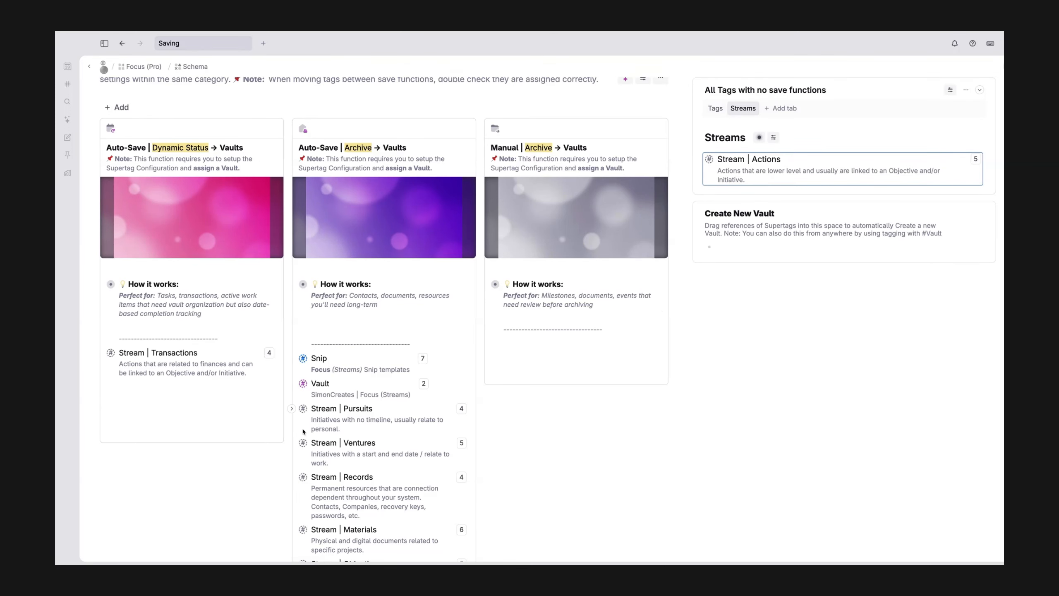
pyautogui.scroll(-10, 303, 431)
pyautogui.scroll(-4, 303, 432)
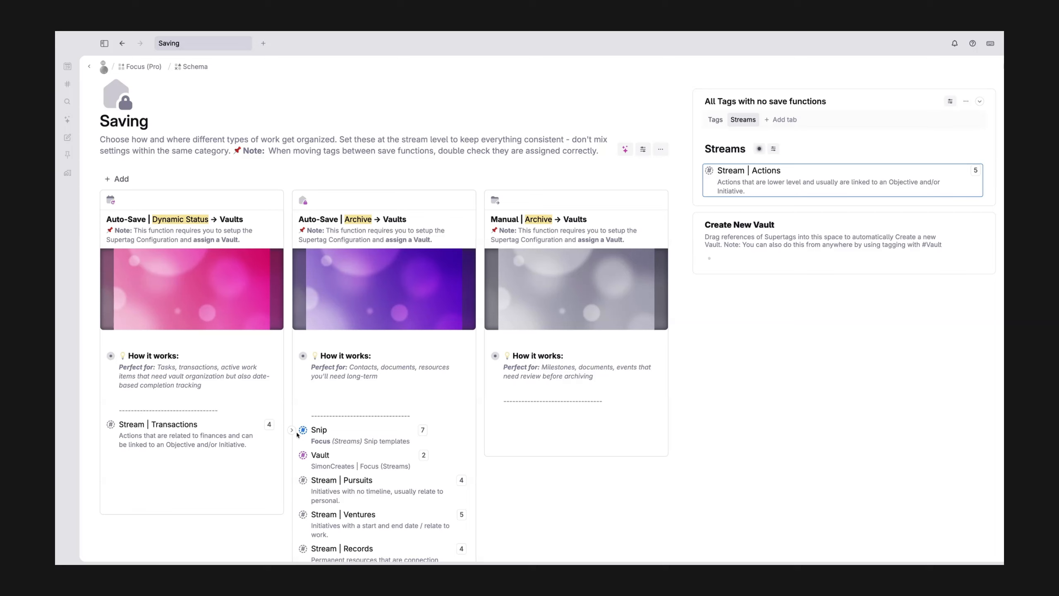
pyautogui.scroll(-2, 210, 258)
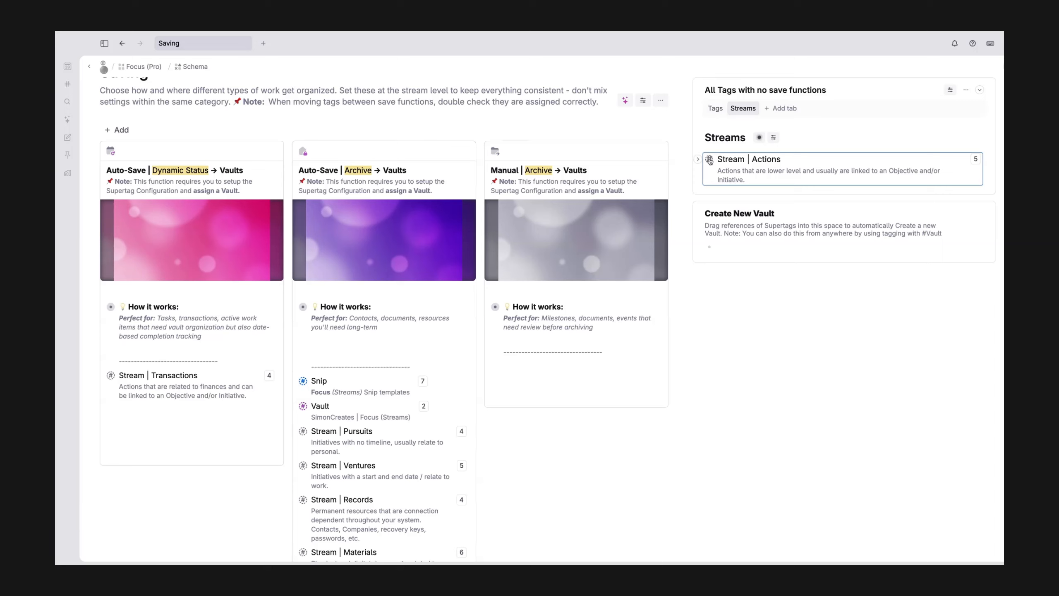
pyautogui.moveTo(709, 160); pyautogui.dragTo(720, 250)
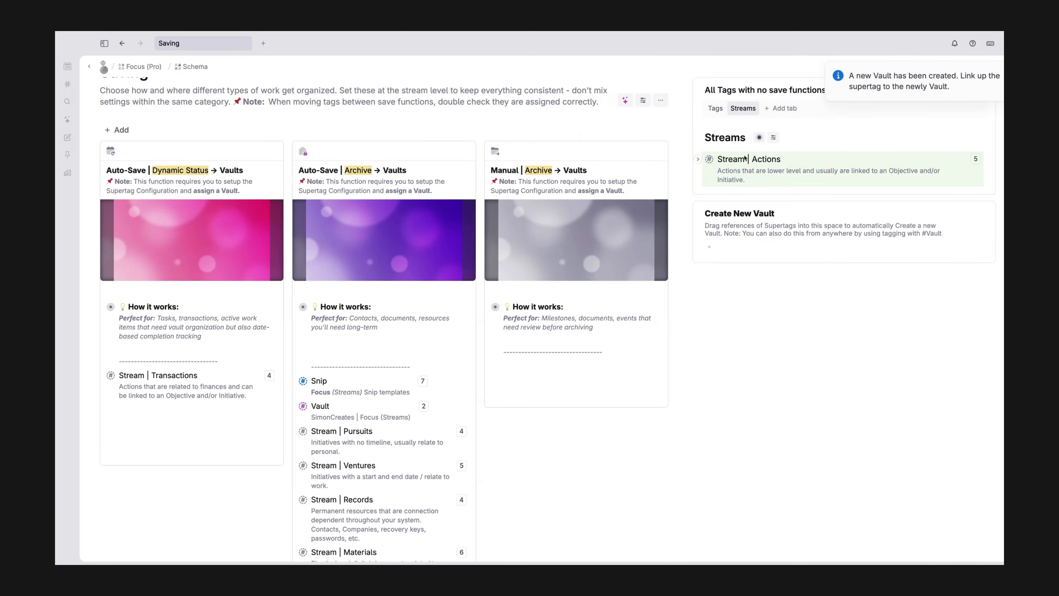
# Step: Assign Stream | Actions to the Auto-Save | Dynamic Status → Vaults function and preview the tags applied to it
pyautogui.moveTo(740, 163); pyautogui.dragTo(154, 412)
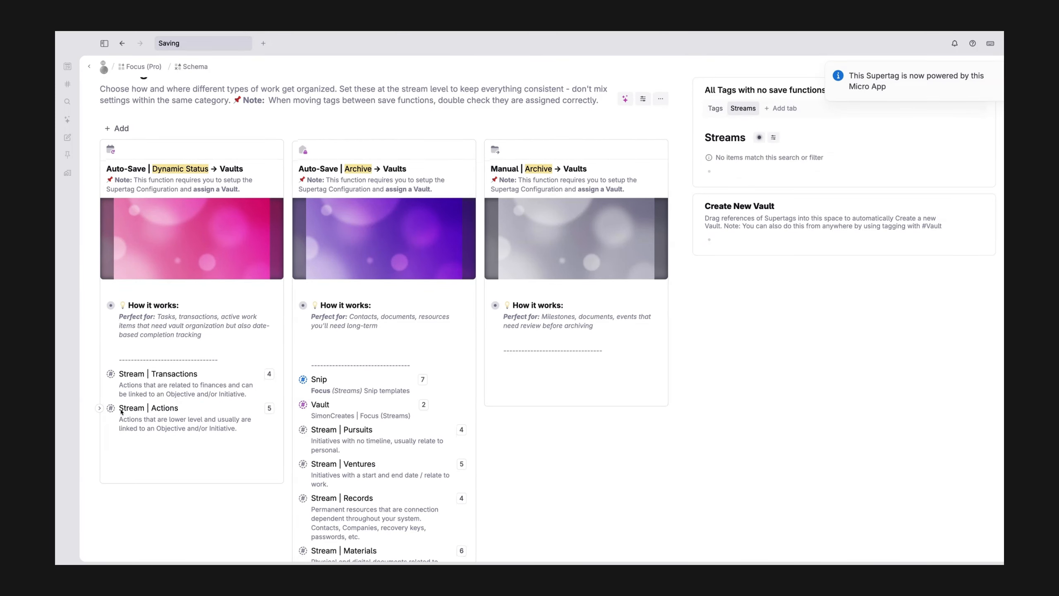
pyautogui.moveTo(123, 409)
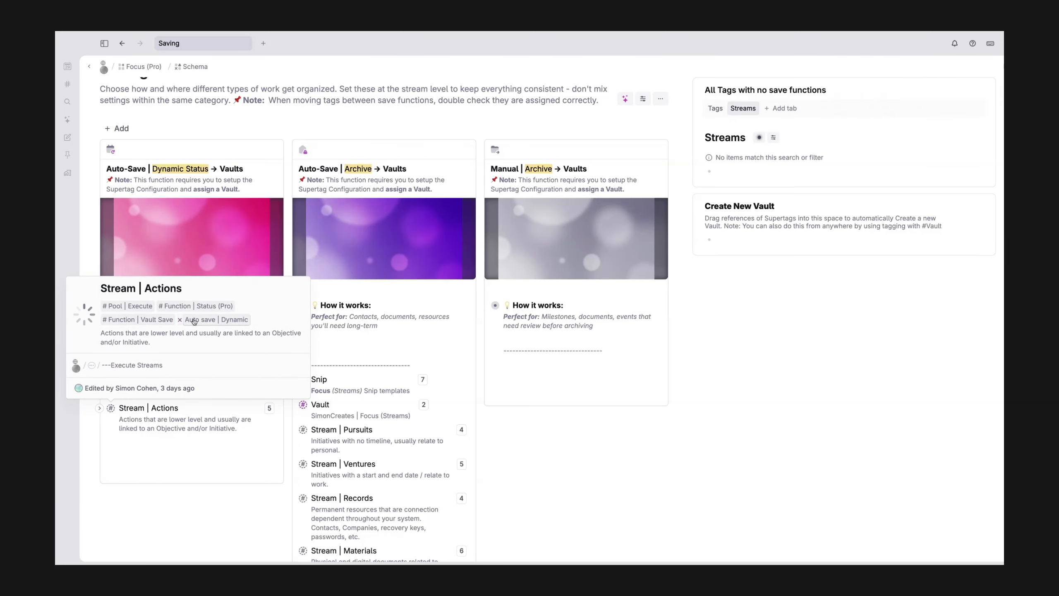
pyautogui.moveTo(163, 322)
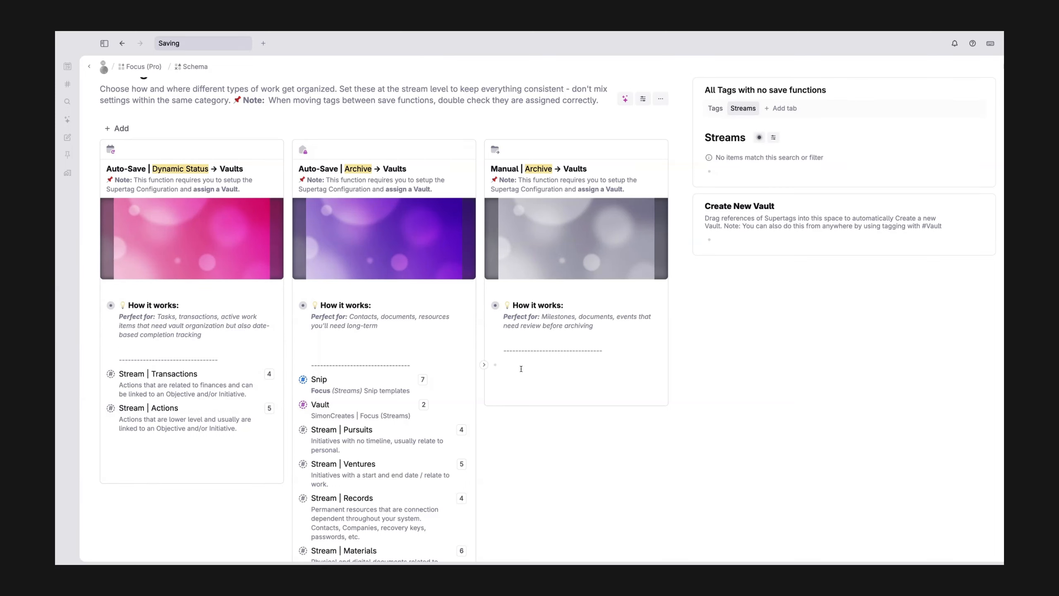
# Step: Open the supertag configuration of Stream | Actions from the Auto-Save | Dynamic Status card
pyautogui.scroll(-3, 354, 371)
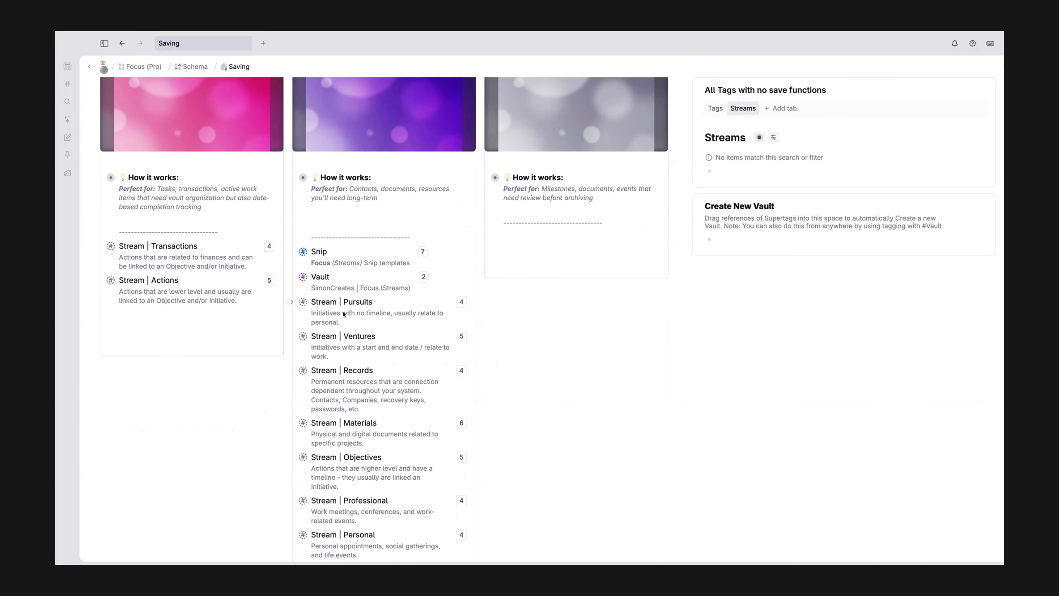
pyautogui.scroll(2, 207, 378)
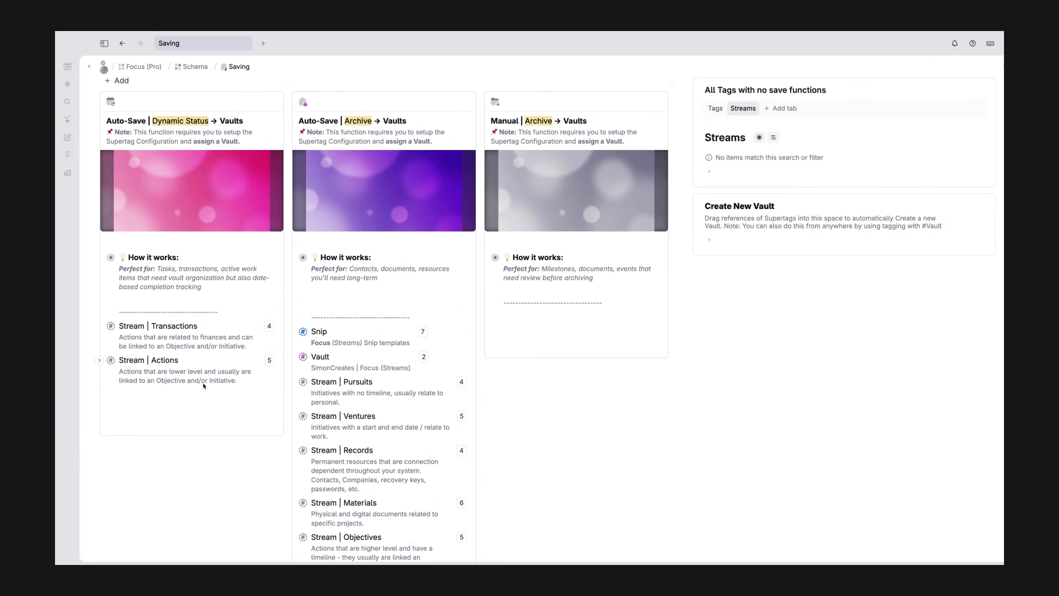
pyautogui.scroll(1, 203, 386)
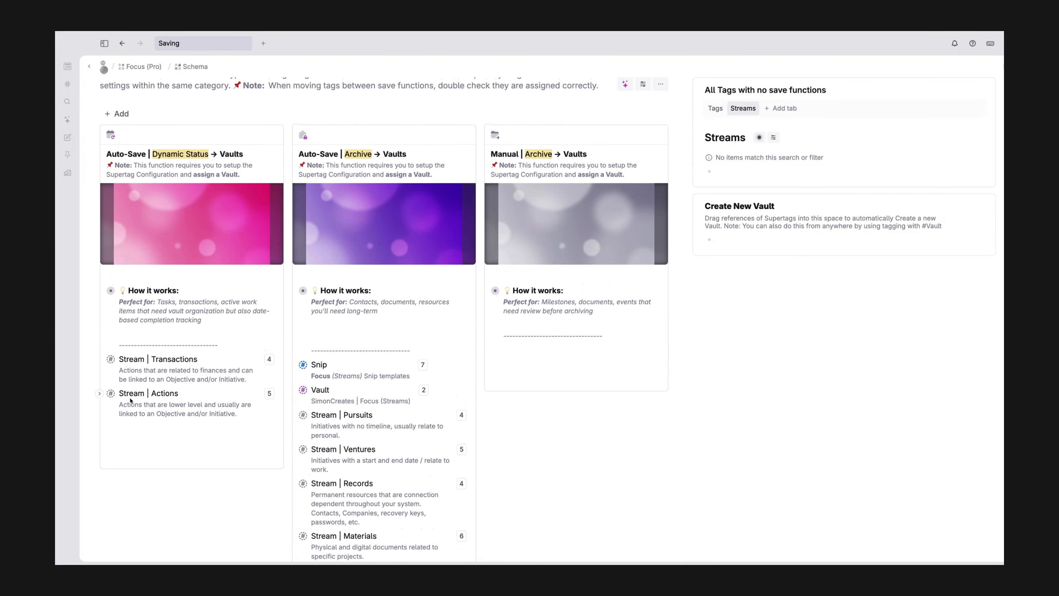
pyautogui.rightClick(131, 401)
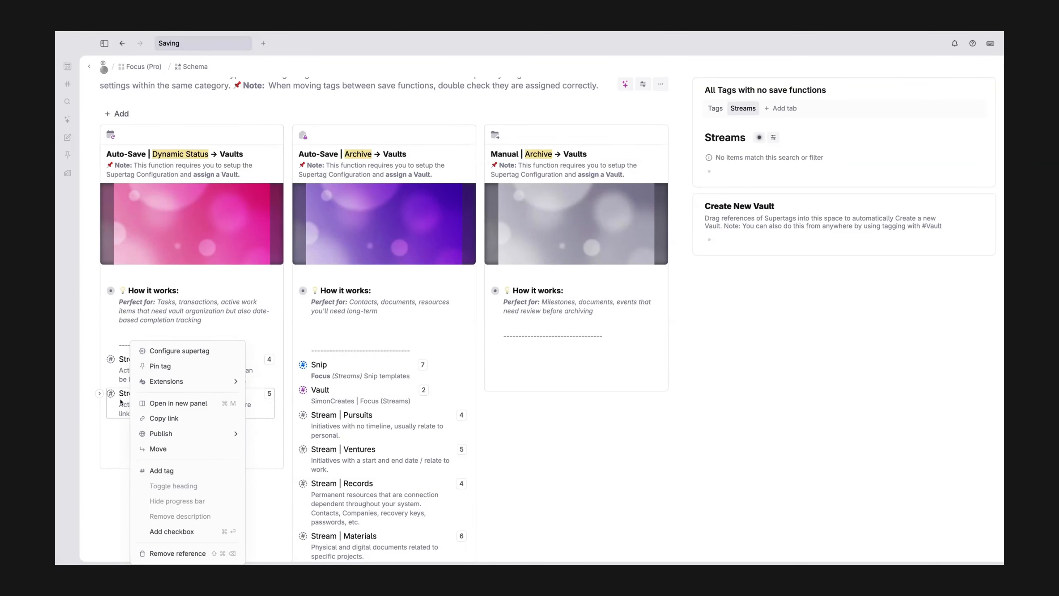
pyautogui.press('Escape')
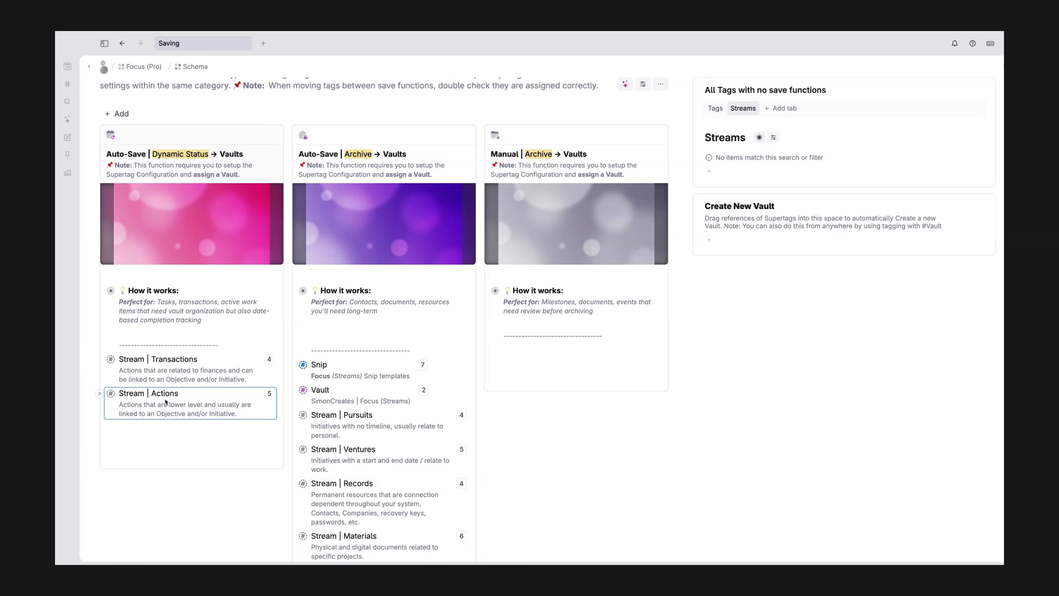
pyautogui.rightClick(165, 402)
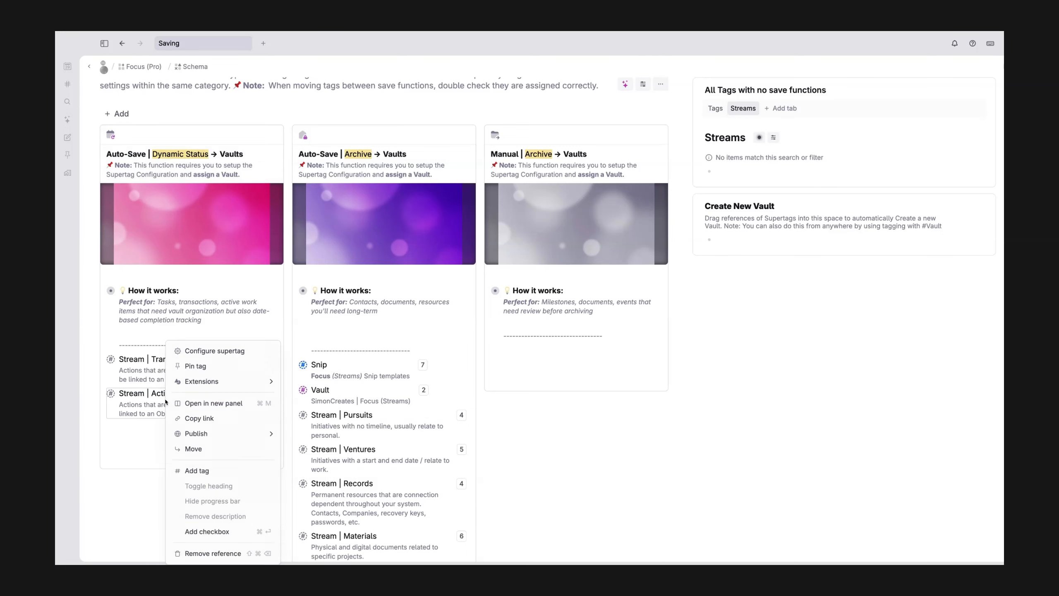
pyautogui.click(188, 352)
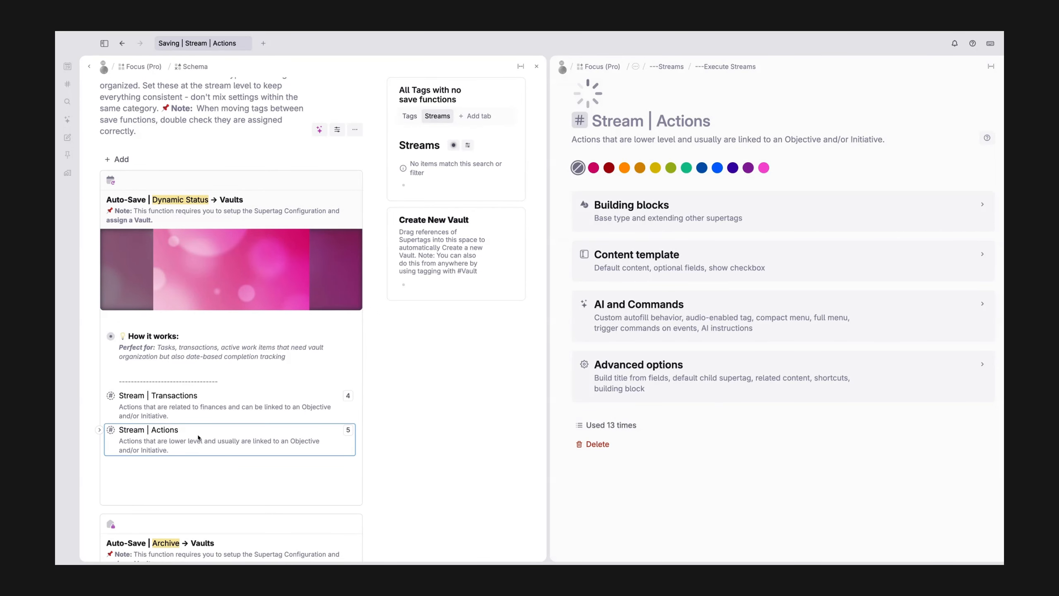
pyautogui.rightClick(224, 432)
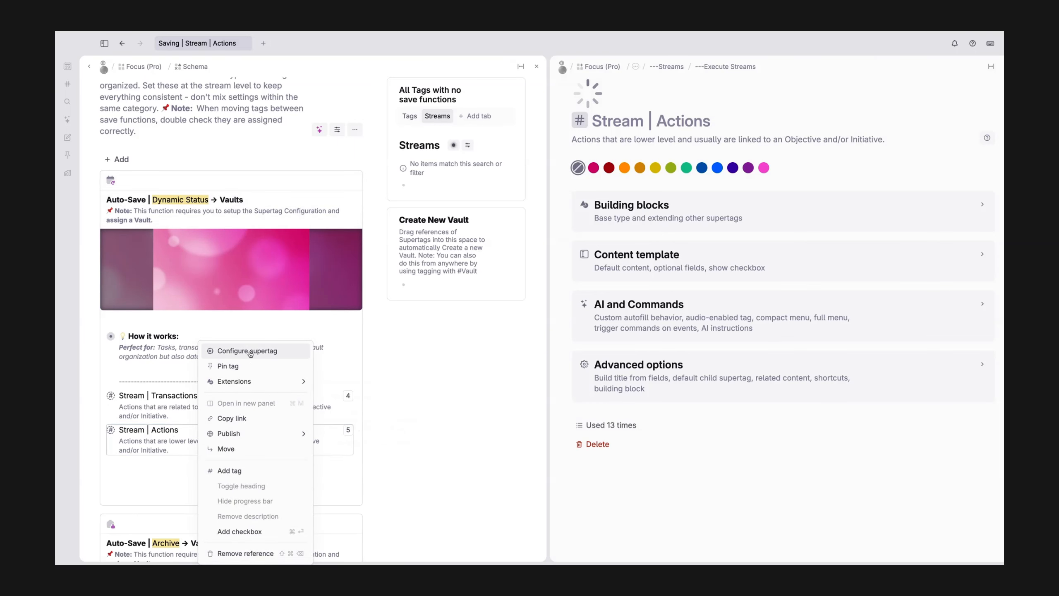
pyautogui.click(221, 352)
# Step: Expand the Content template of Stream | Actions and reveal the Vault field in its default content
pyautogui.click(654, 266)
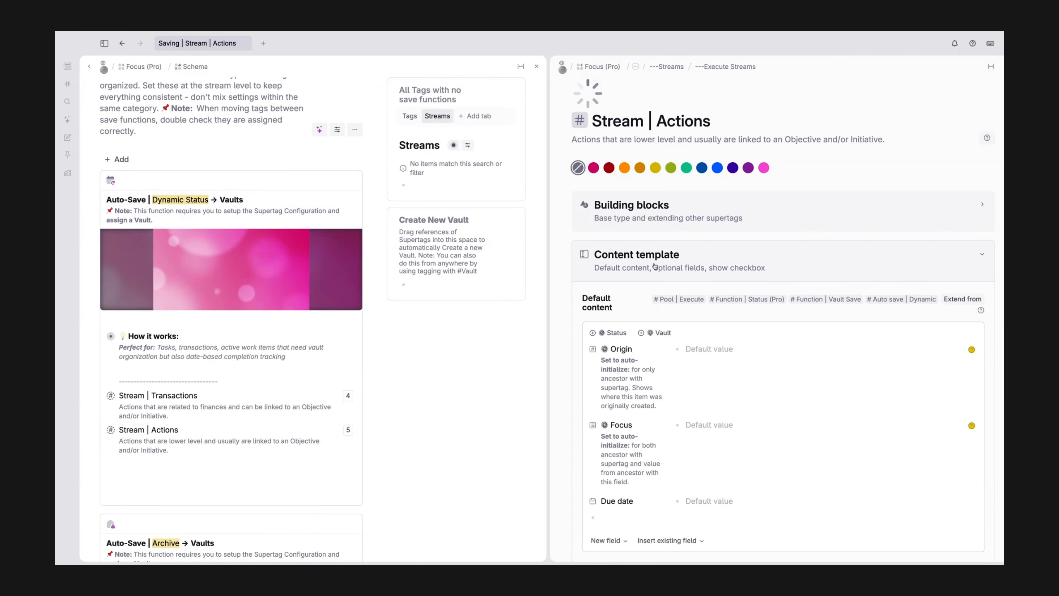
pyautogui.scroll(-3, 608, 204)
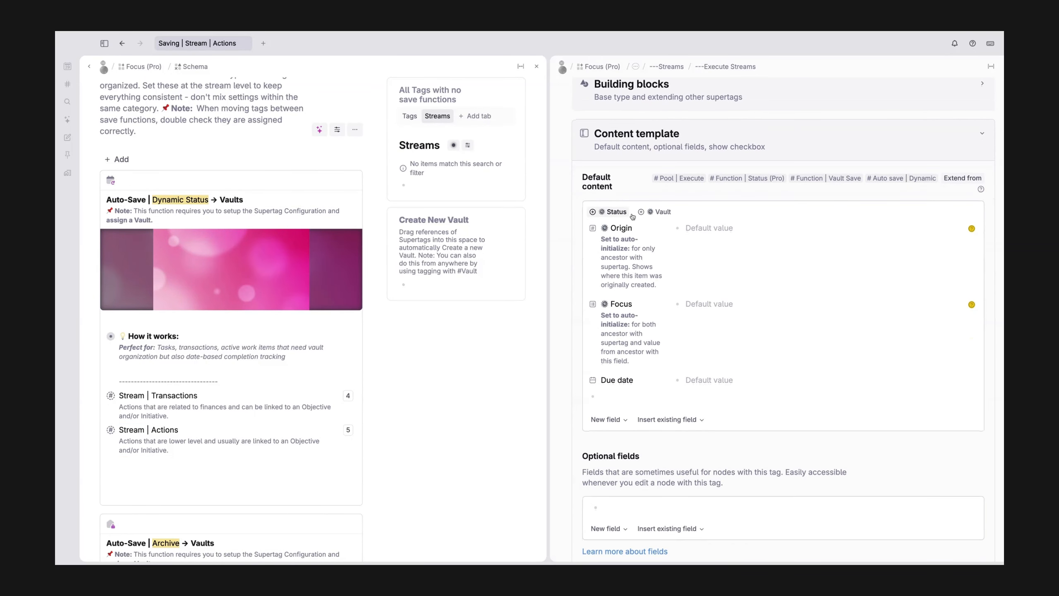
pyautogui.click(652, 211)
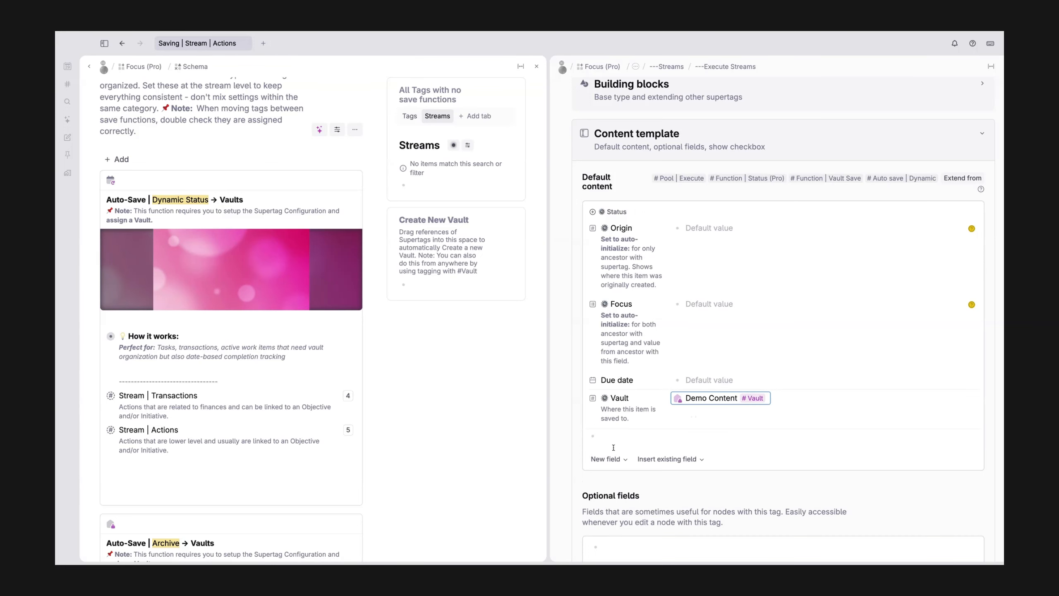
# Step: Update the default values of the Vault field in the Stream | Actions template
pyautogui.rightClick(655, 397)
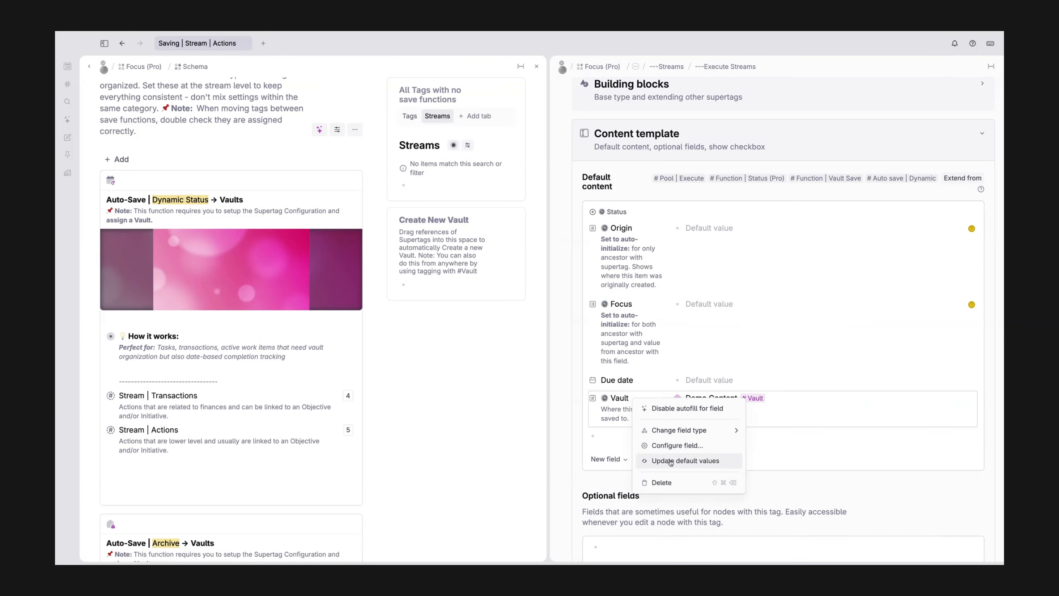
pyautogui.click(607, 417)
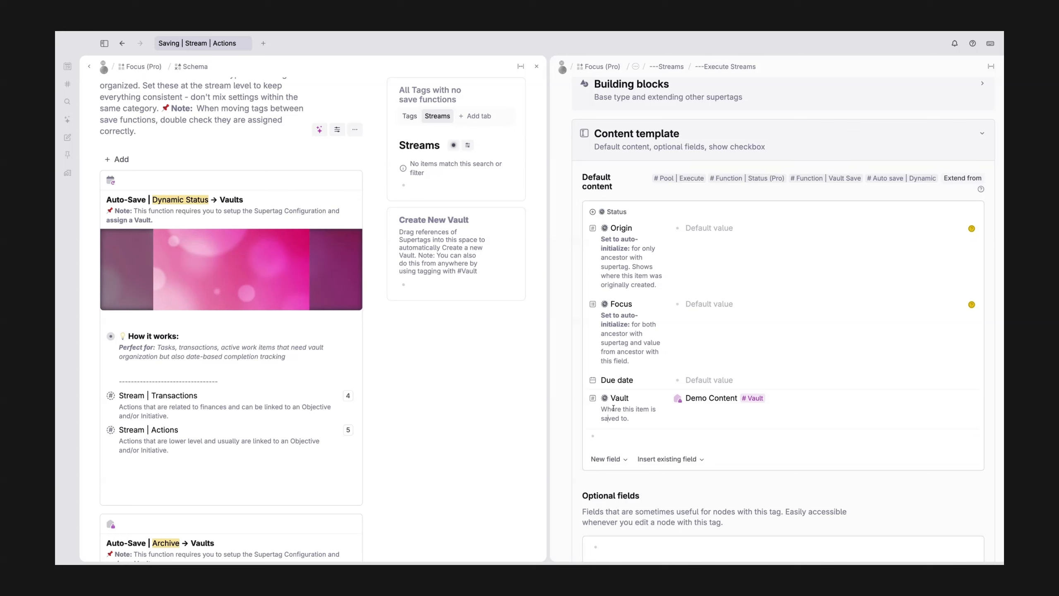
pyautogui.rightClick(616, 399)
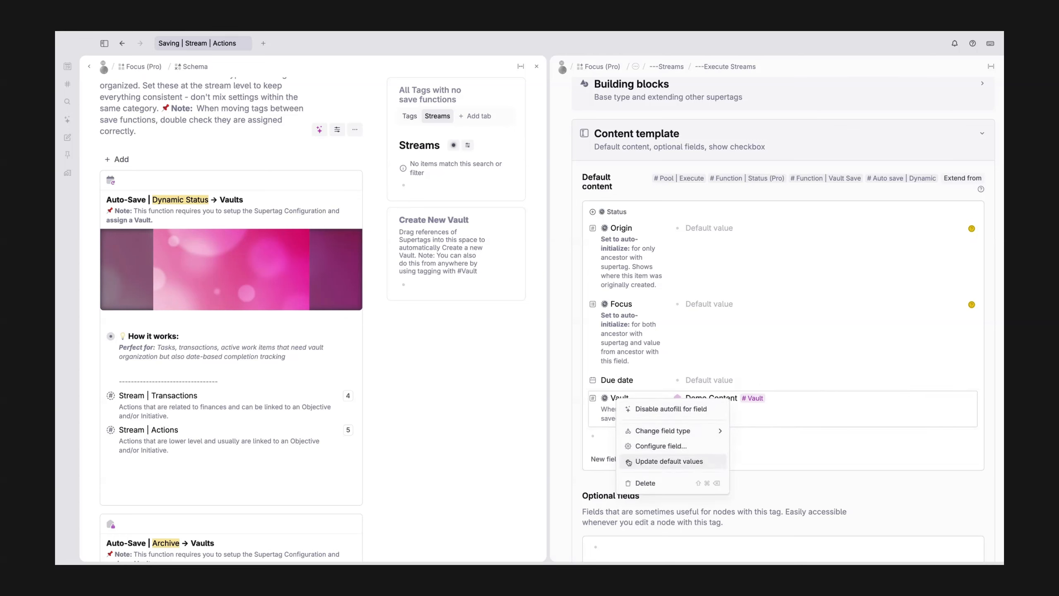
pyautogui.click(647, 461)
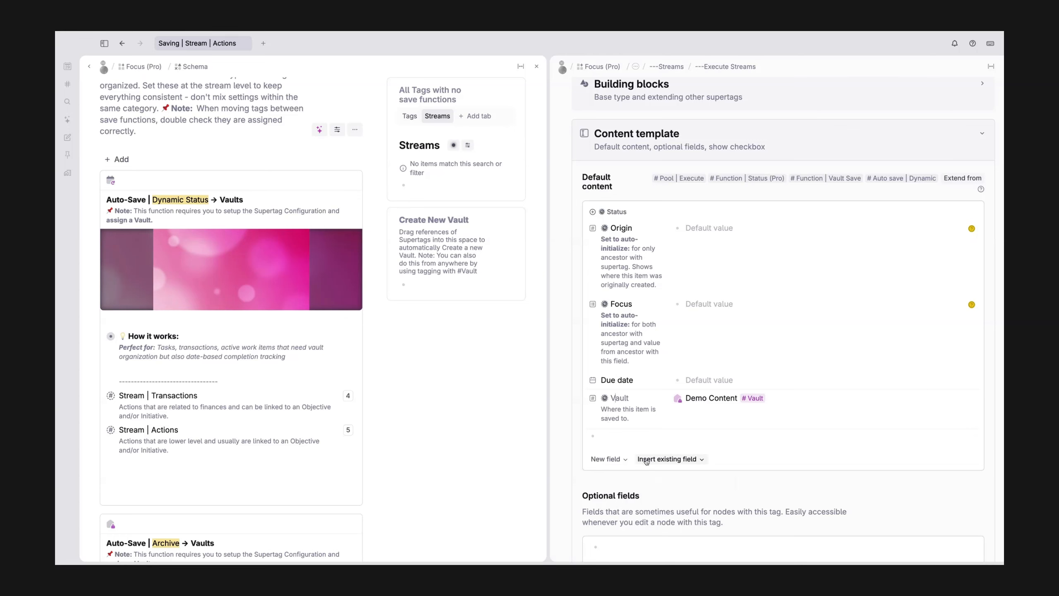